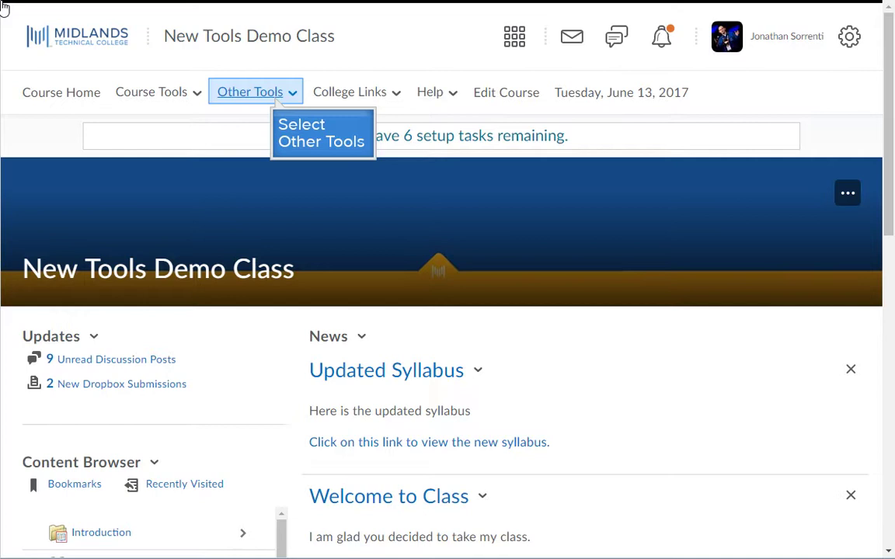
# Start scheduling a Virtual Classroom meeting named "CPT 101 A01 Class 1" for 06/19/2017 at 6pm.
pyautogui.click(276, 102)
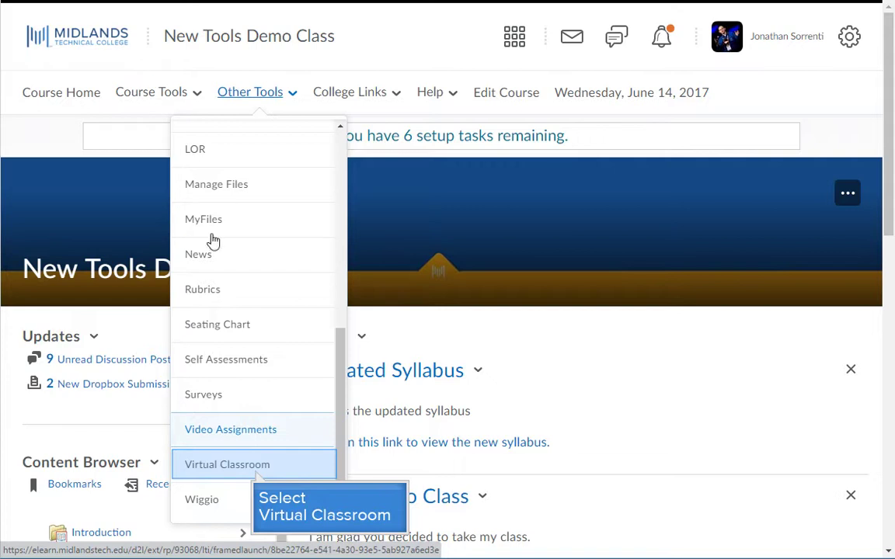
pyautogui.click(231, 466)
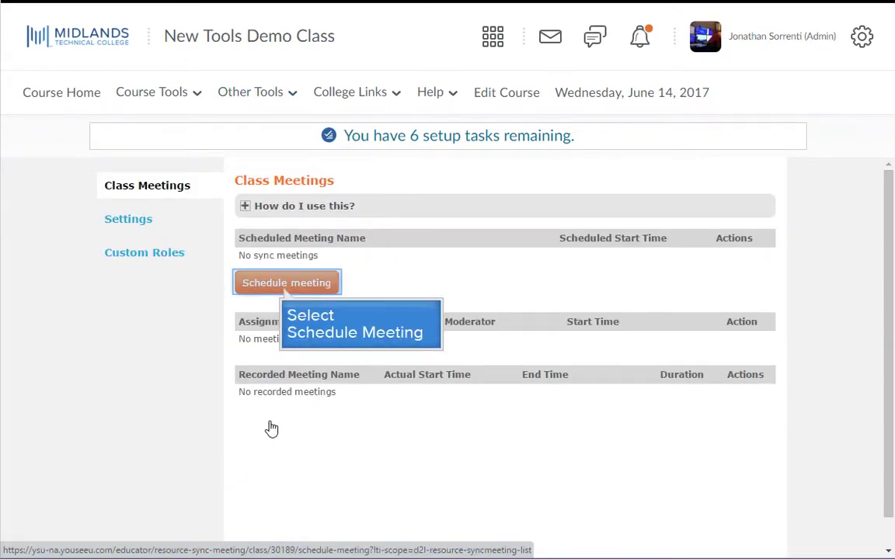
pyautogui.click(285, 284)
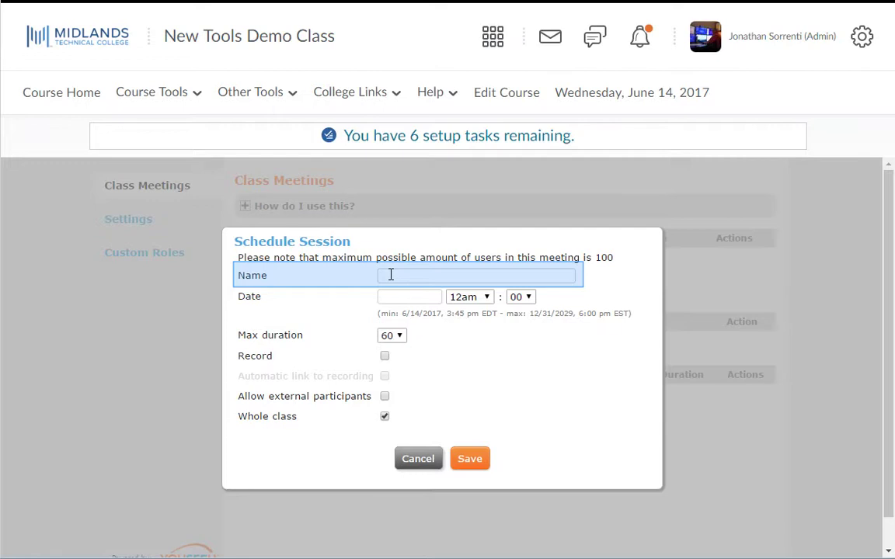
pyautogui.write('CPT 101 A01 Class 1')
pyautogui.press('Return')
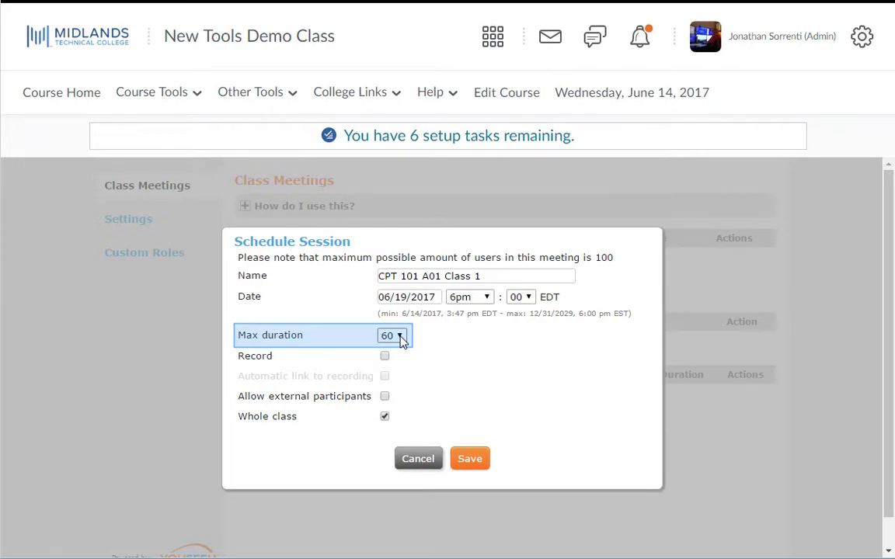
# Keep the 60-minute maximum duration and whole-class setting, enable recording with an automatic link to the recording, and save the meeting.
pyautogui.click(399, 339)
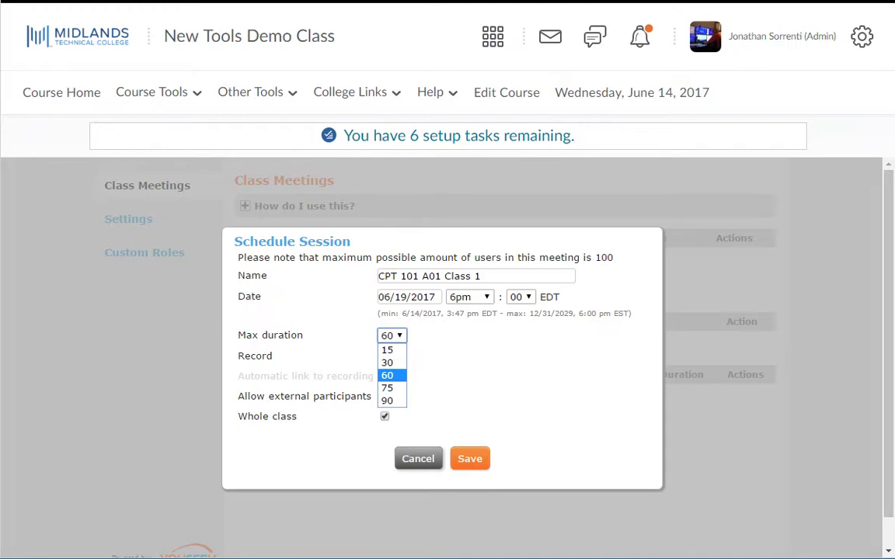
pyautogui.click(396, 339)
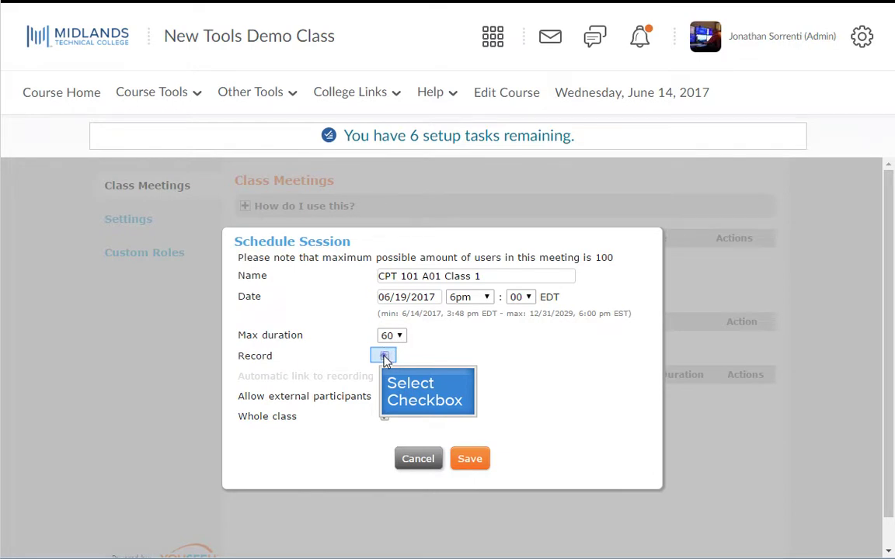
pyautogui.click(385, 357)
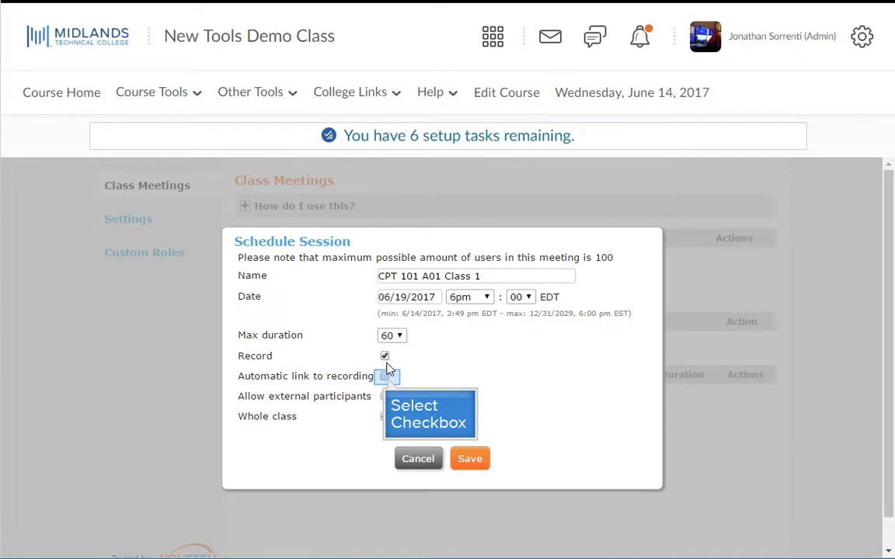
pyautogui.click(386, 377)
pyautogui.click(385, 377)
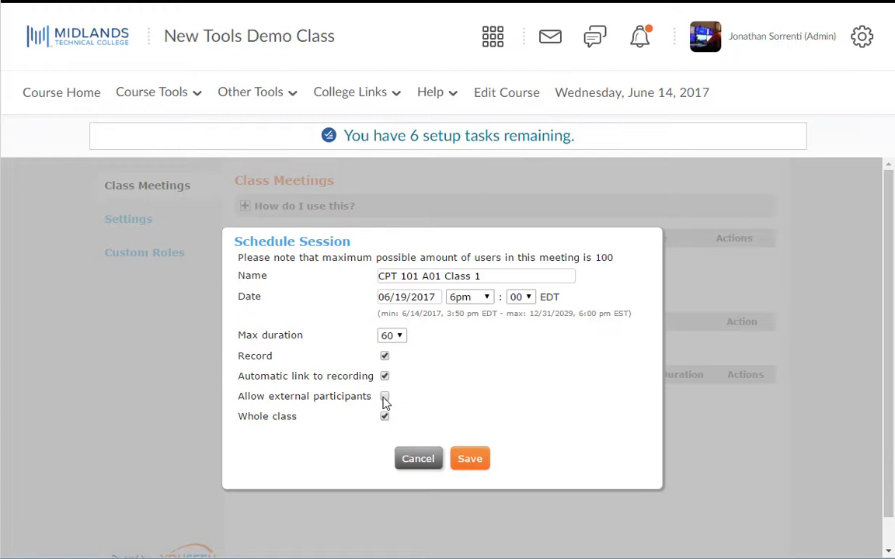
pyautogui.click(385, 415)
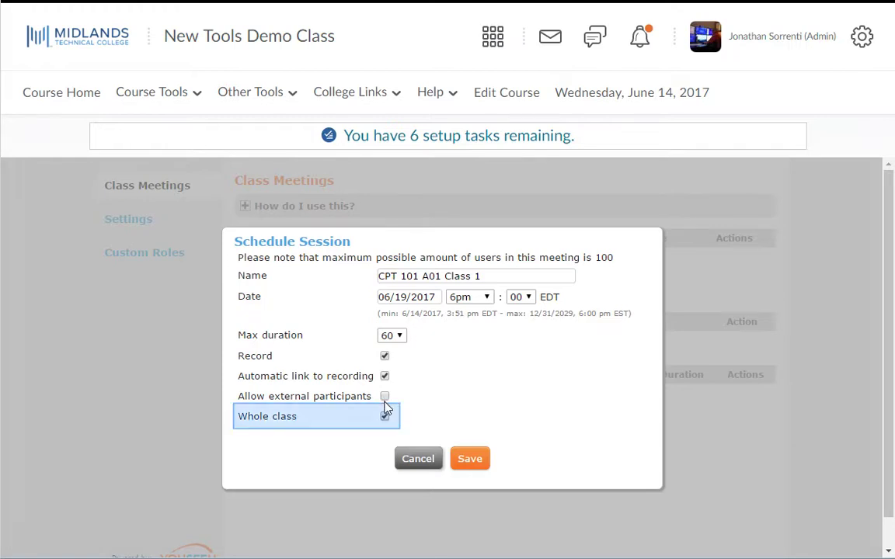
pyautogui.click(385, 416)
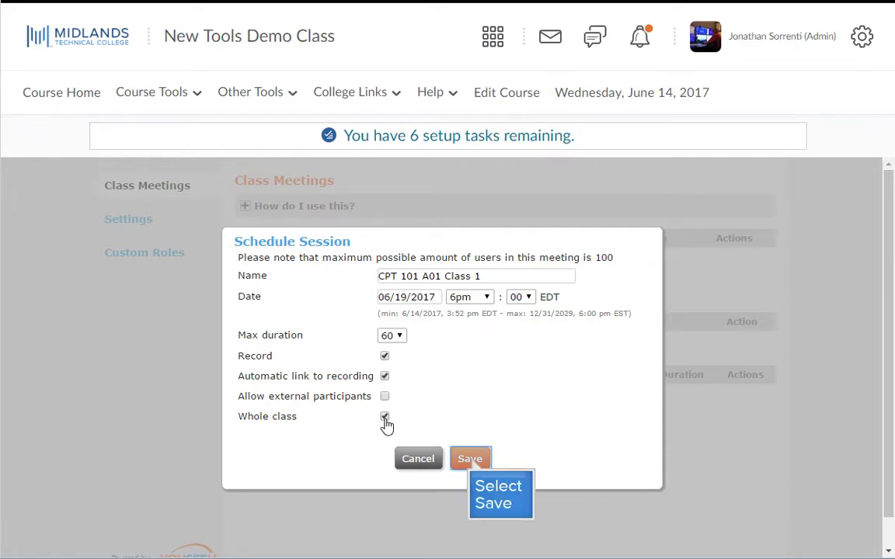
pyautogui.click(472, 460)
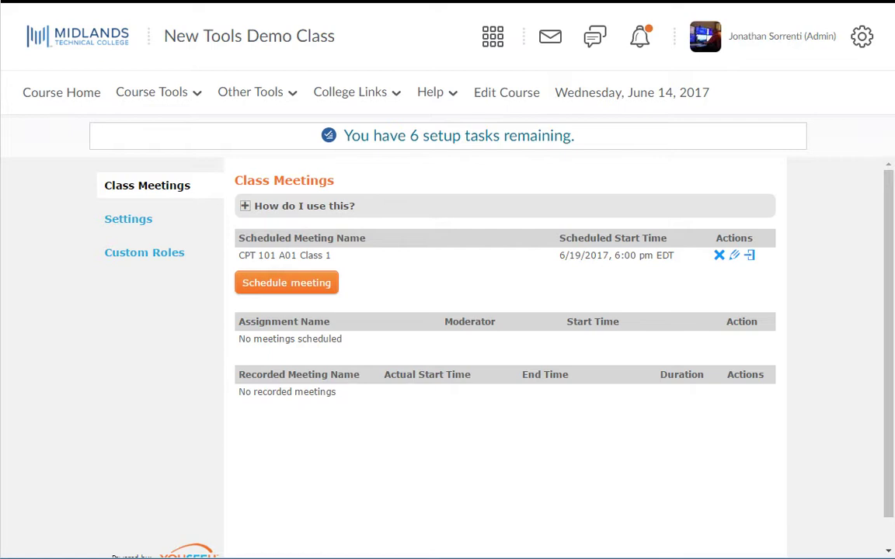
# Check the course home calendar's upcoming events for the scheduled meeting and return to the Virtual Classroom meeting list.
pyautogui.click(83, 96)
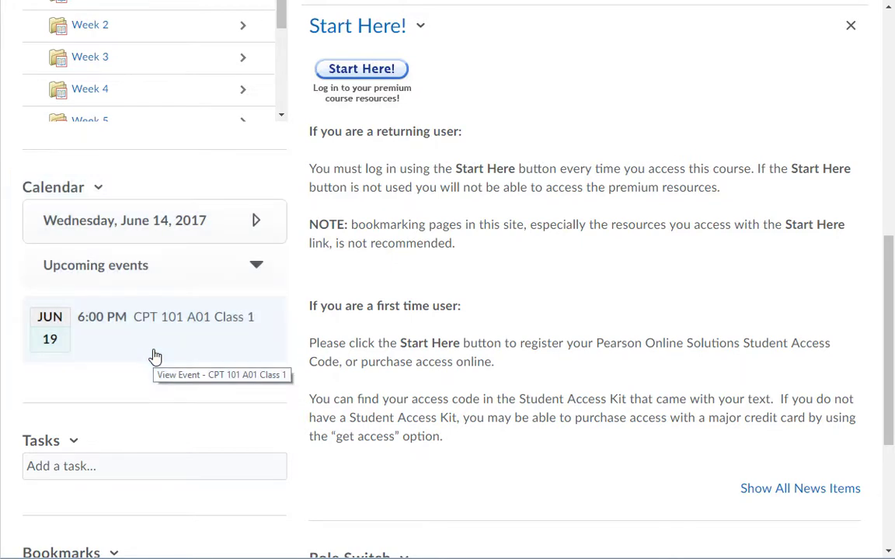
pyautogui.scroll(8, 155, 356)
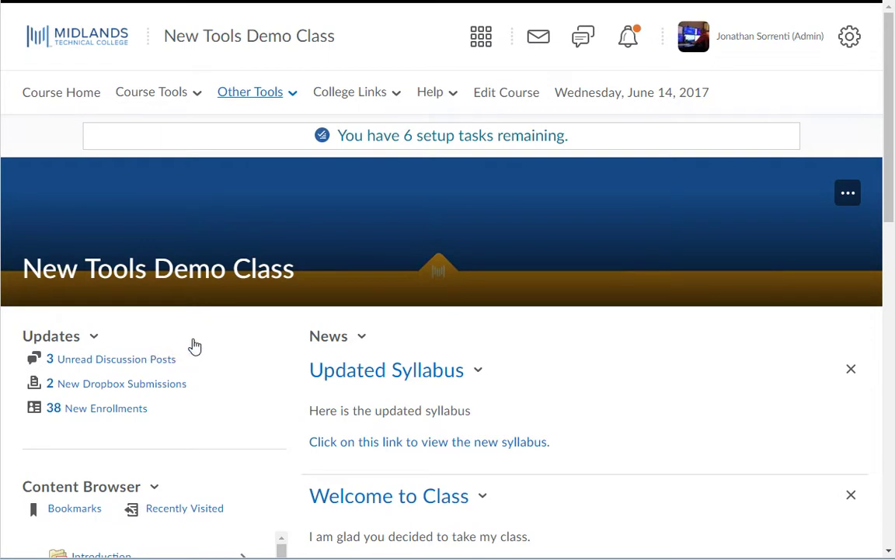
pyautogui.click(266, 94)
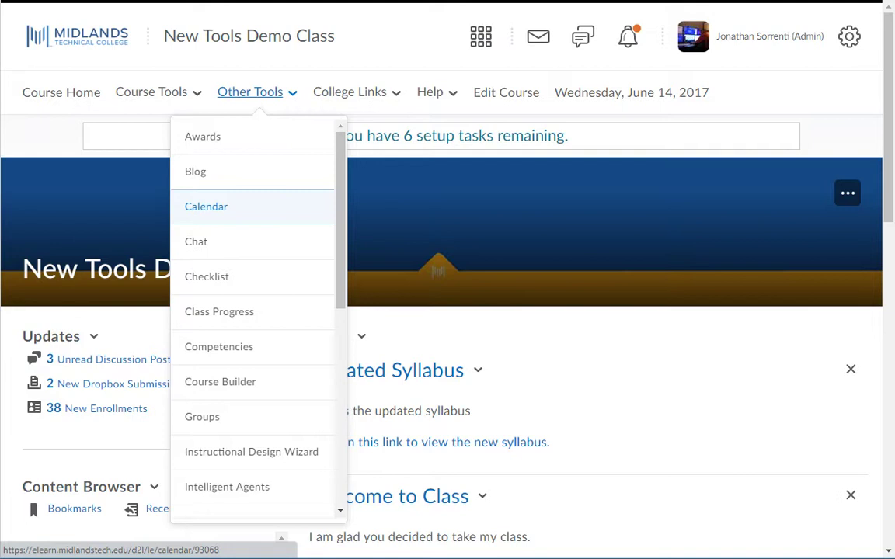
pyautogui.scroll(-5, 259, 268)
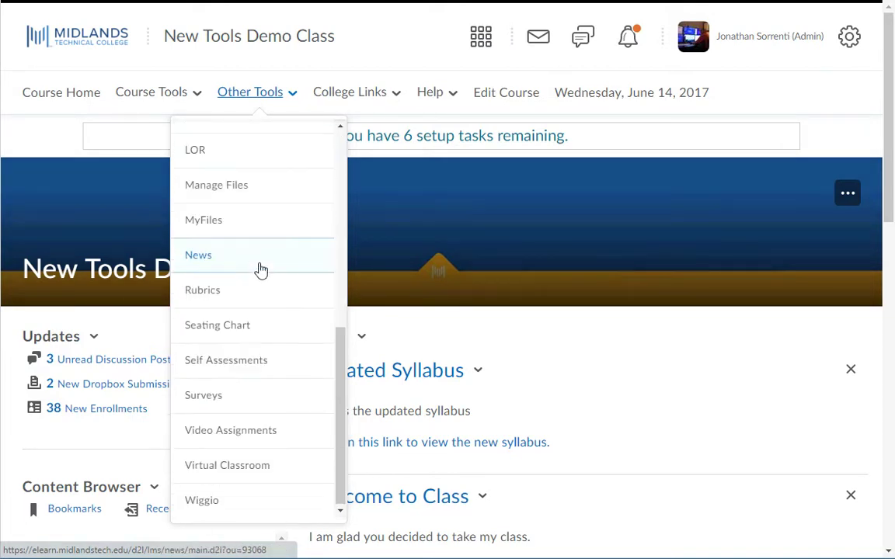
pyautogui.click(251, 463)
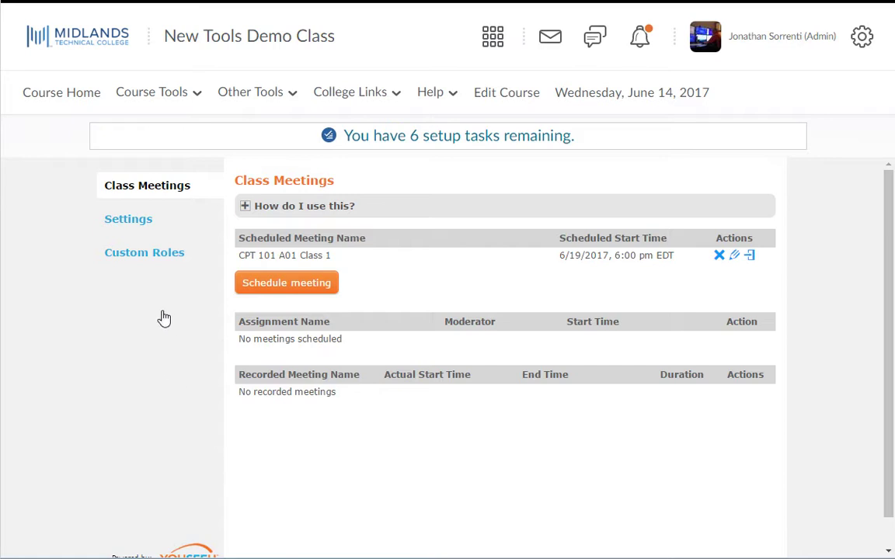
# Add the "CPT 101 A01 Class 1" Virtual Classroom meeting to the Introduction content module as an existing activity.
pyautogui.click(153, 100)
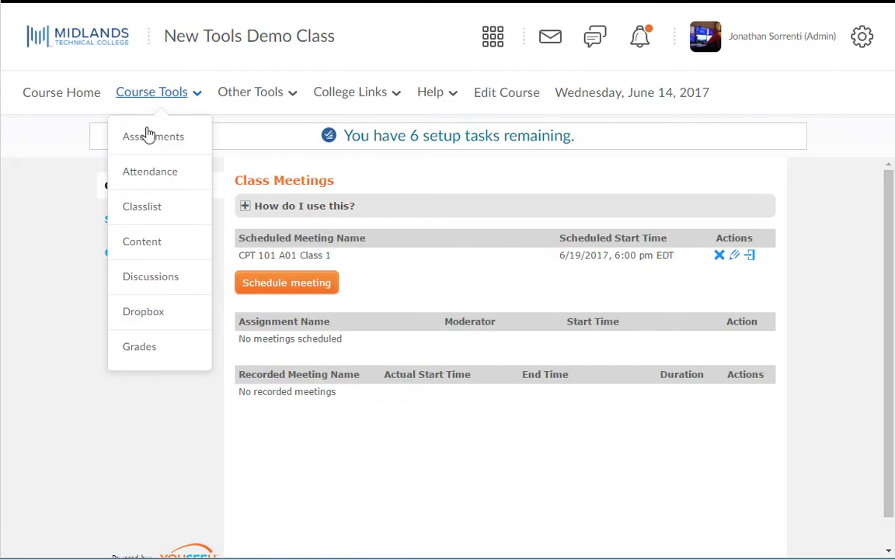
pyautogui.click(147, 244)
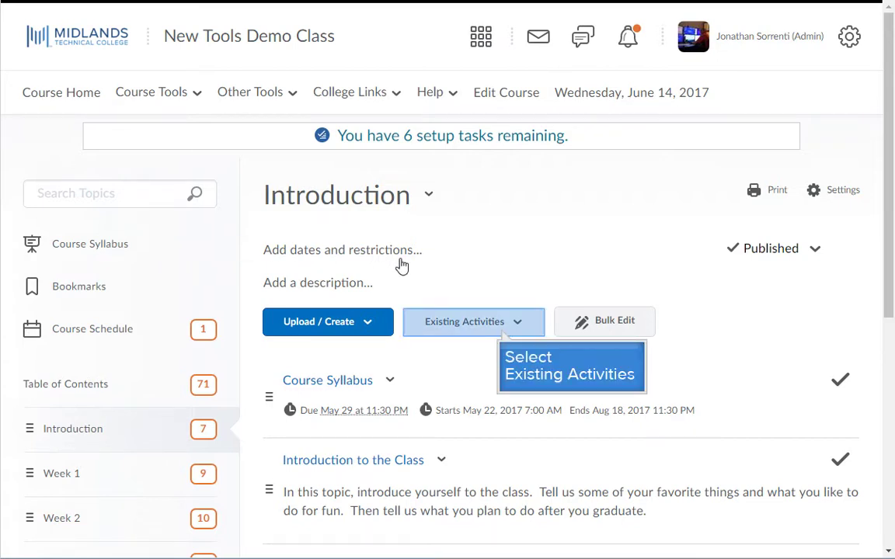
pyautogui.click(504, 333)
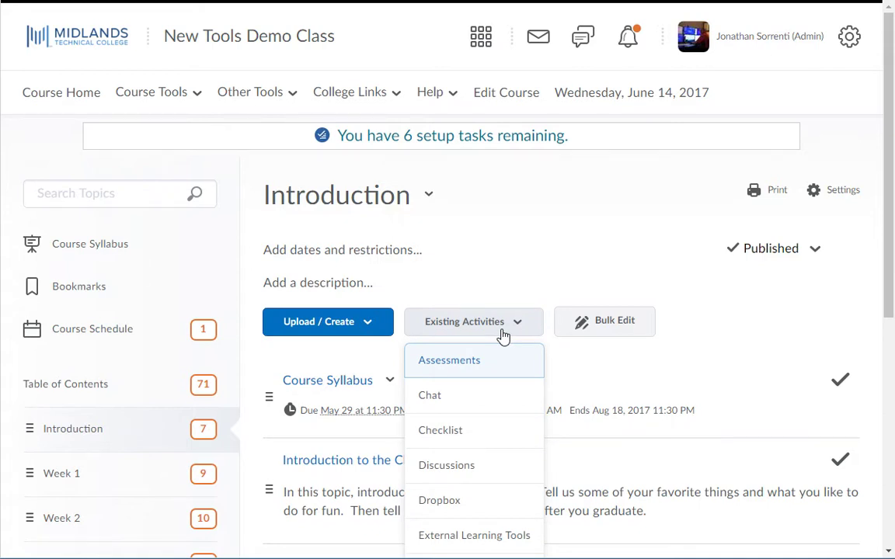
pyautogui.scroll(-5, 503, 336)
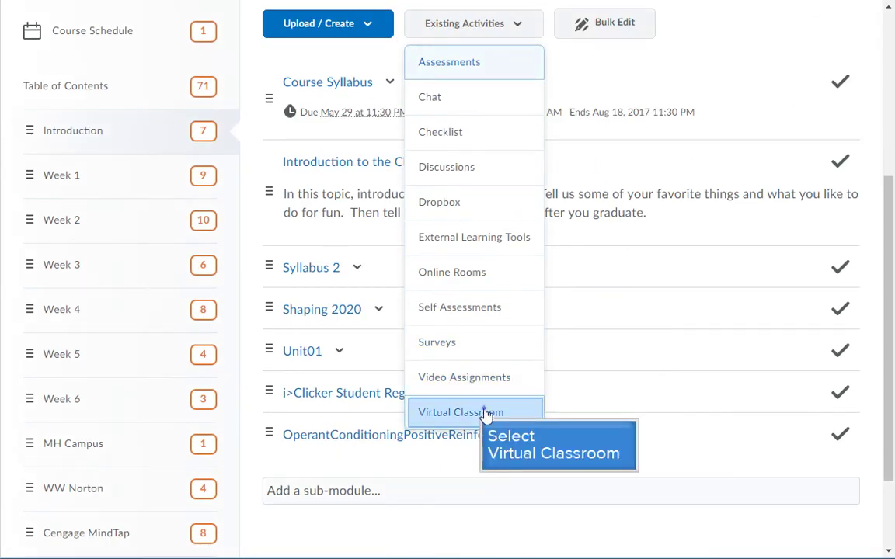
pyautogui.click(486, 415)
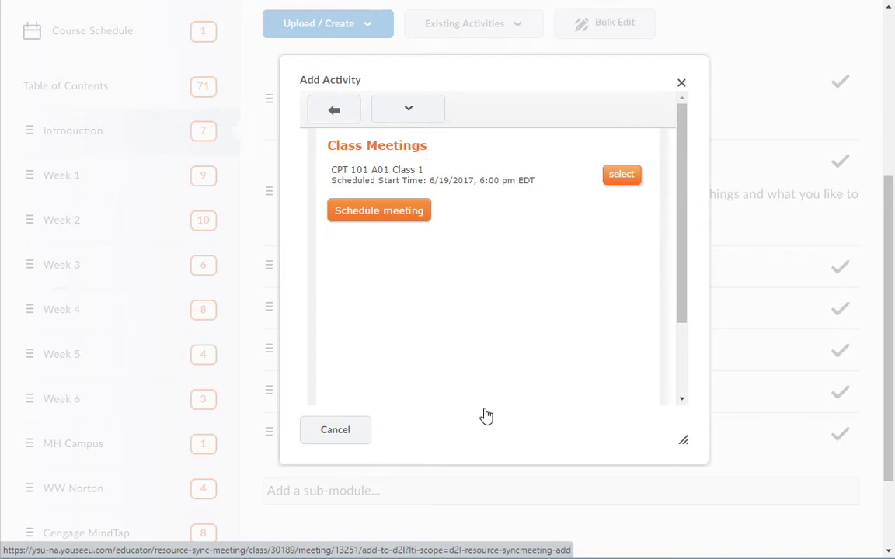
pyautogui.press('Tab')
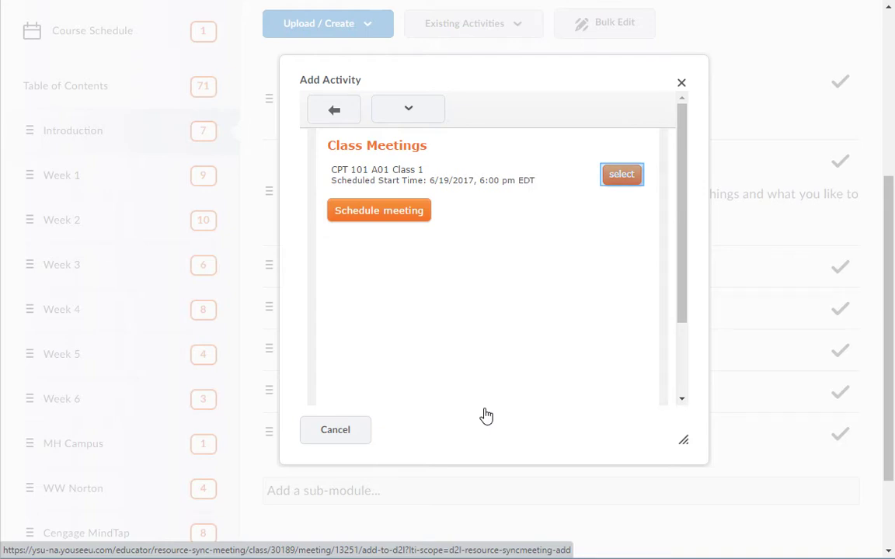
pyautogui.click(627, 182)
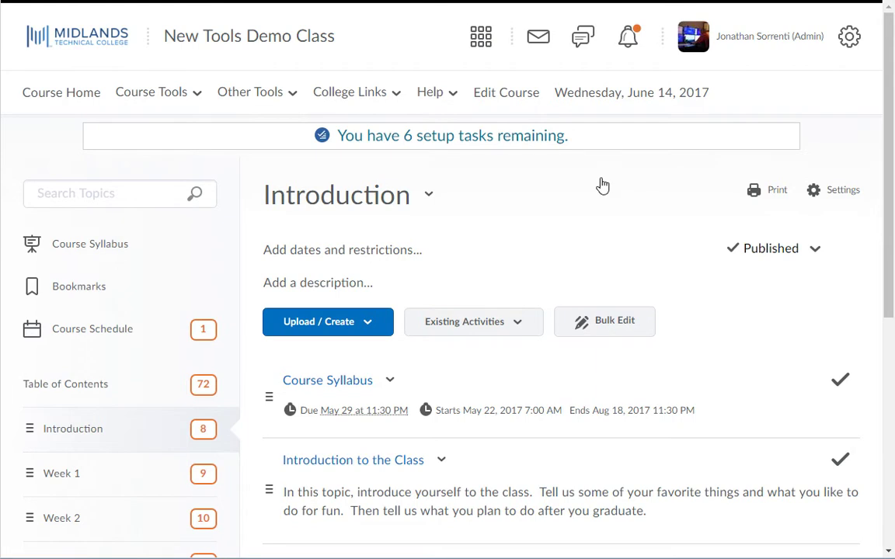
# Create a news item headlined "Week 1 Online Meeting" announcing the first meeting on Monday June 19th at 6pm, accessible by the link below.
pyautogui.click(59, 101)
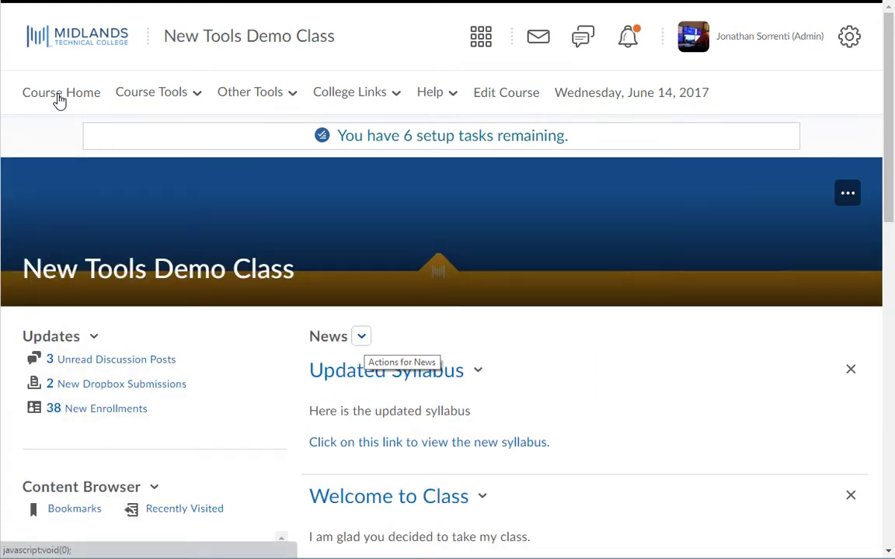
pyautogui.click(362, 336)
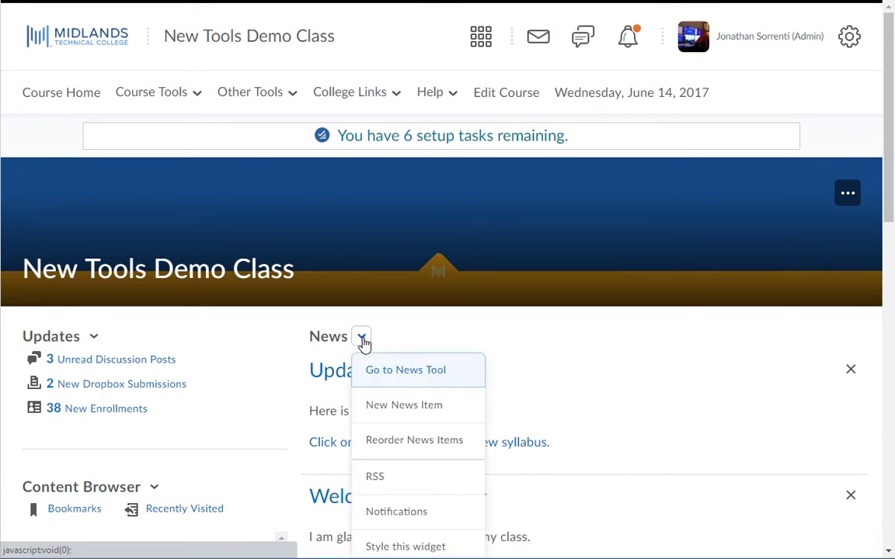
pyautogui.click(401, 412)
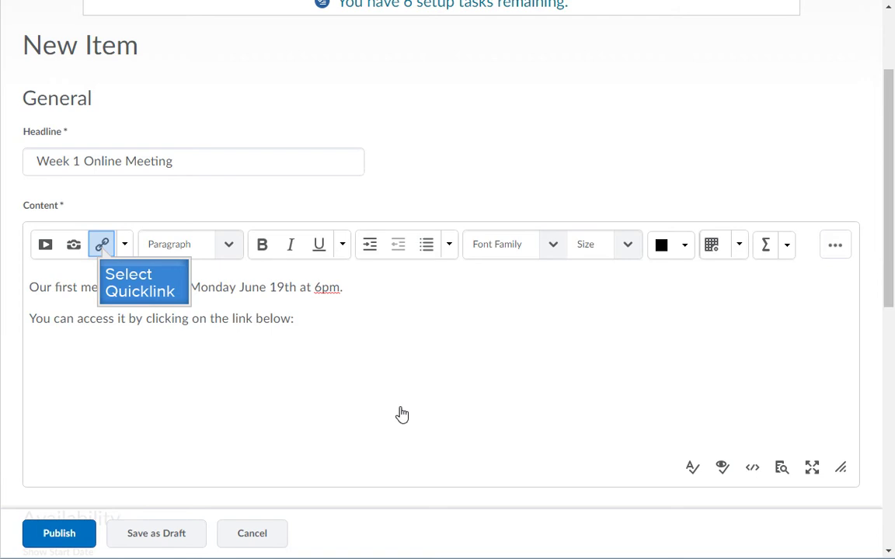
# Insert a Virtual Classroom quicklink to "CPT 101 A01 Class 1" below the announcement text and publish the news item.
pyautogui.click(103, 247)
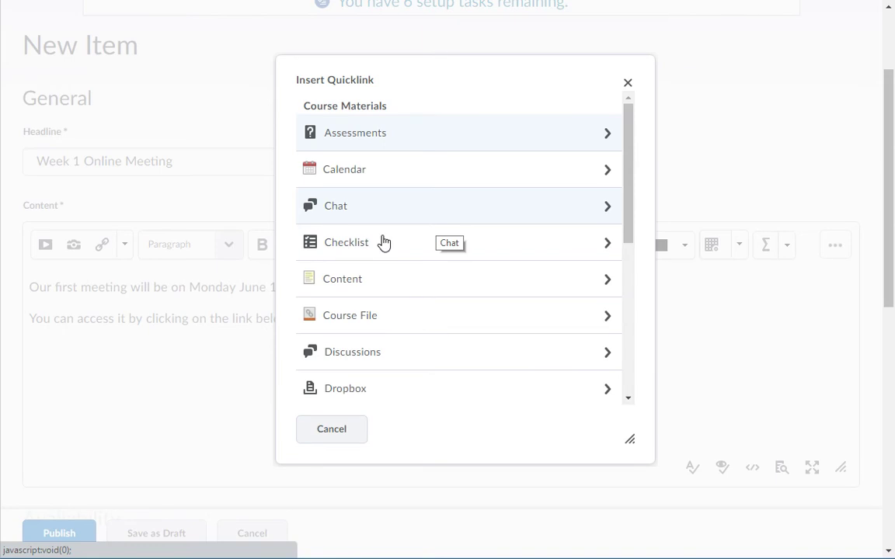
pyautogui.scroll(-6, 437, 224)
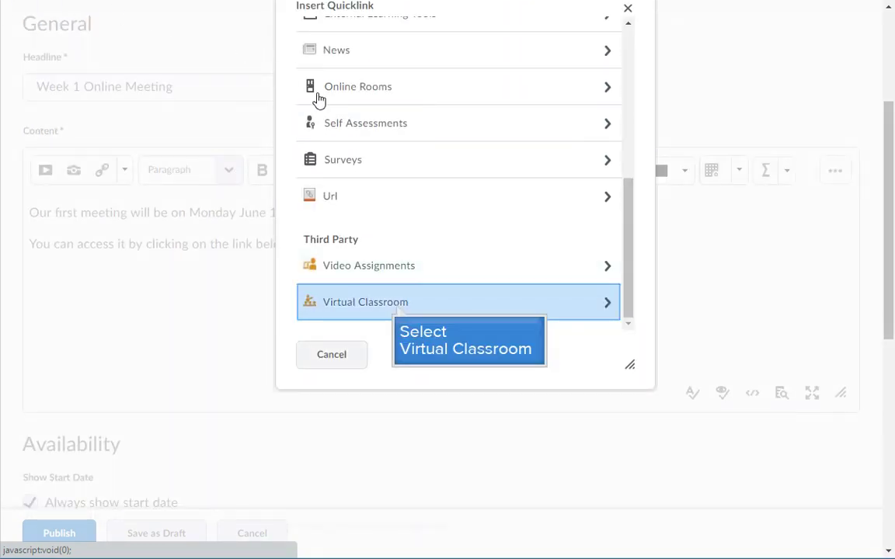
pyautogui.click(398, 311)
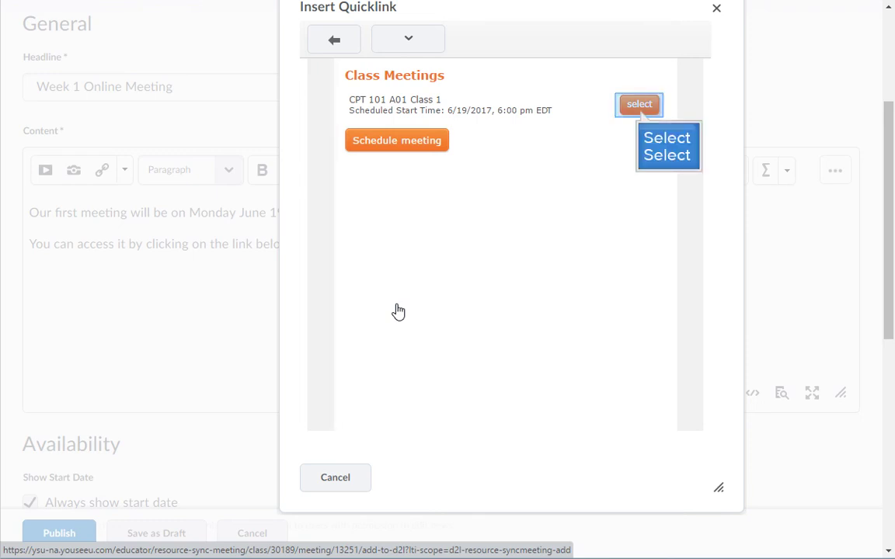
pyautogui.click(639, 106)
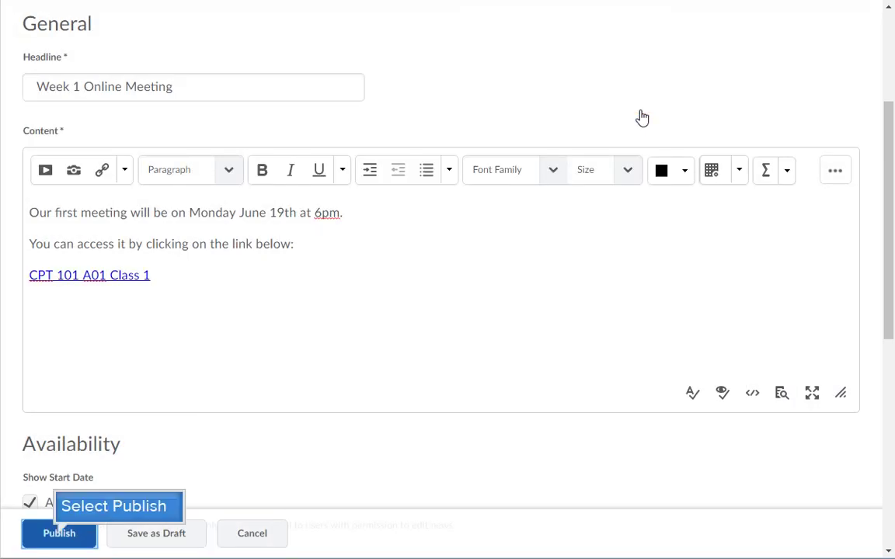
pyautogui.click(59, 534)
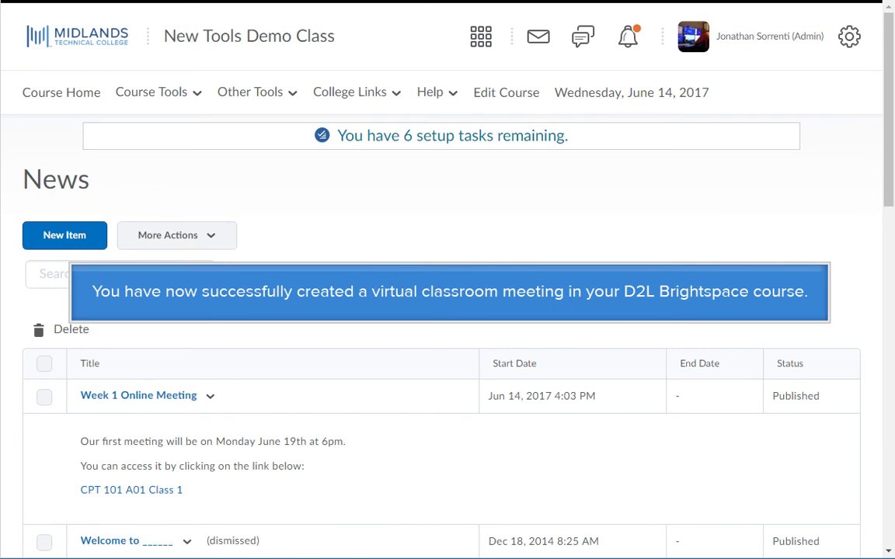